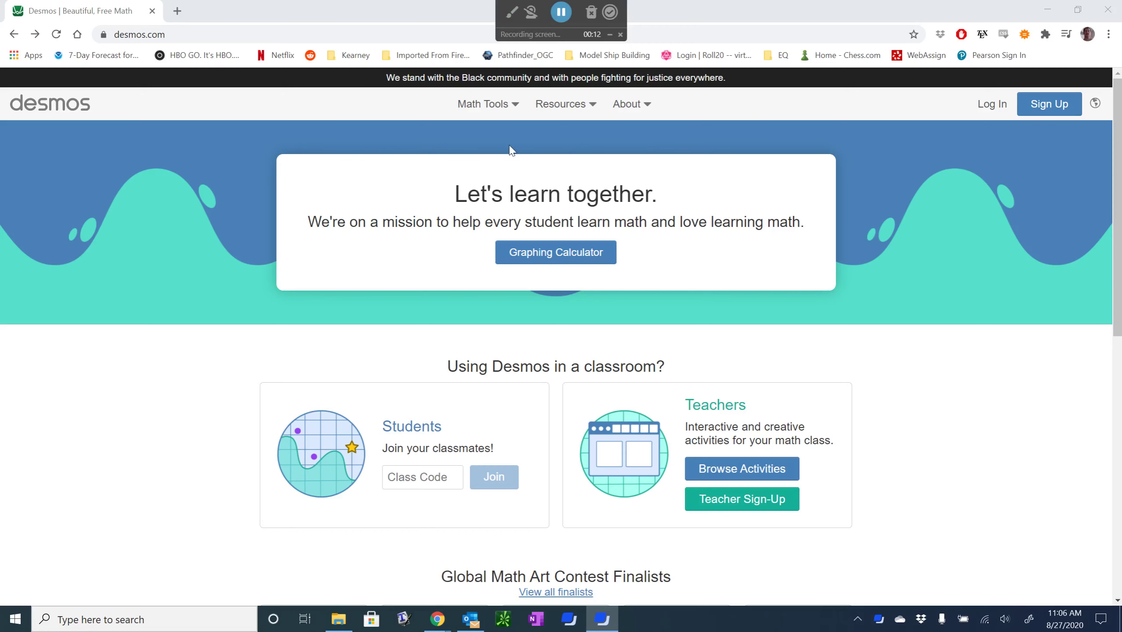
# Launch the Desmos Graphing Calculator from desmos.com.
pyautogui.click(570, 261)
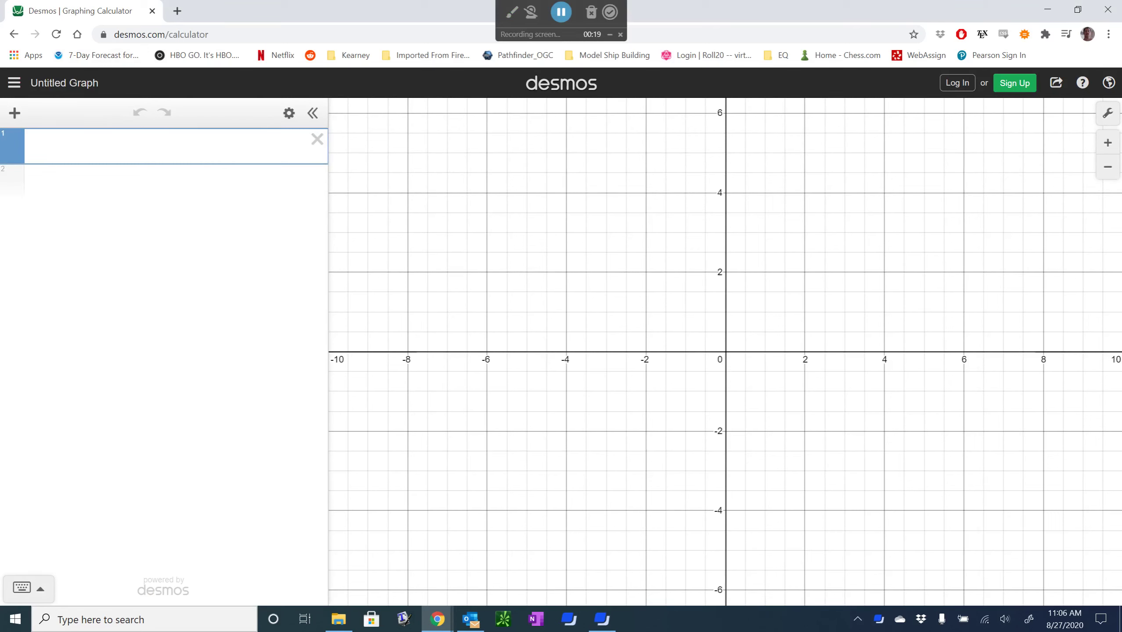
# Plot y=sin(2x) in expression 1 and bring up Graph Settings.
pyautogui.write('y=sin(2x)')
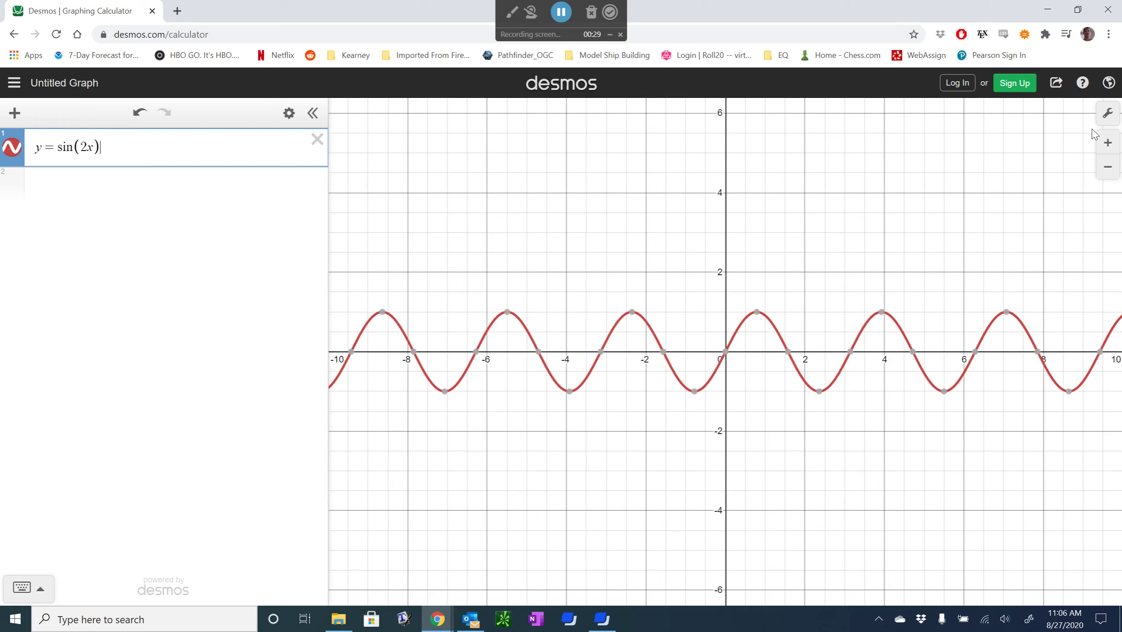
pyautogui.click(1106, 115)
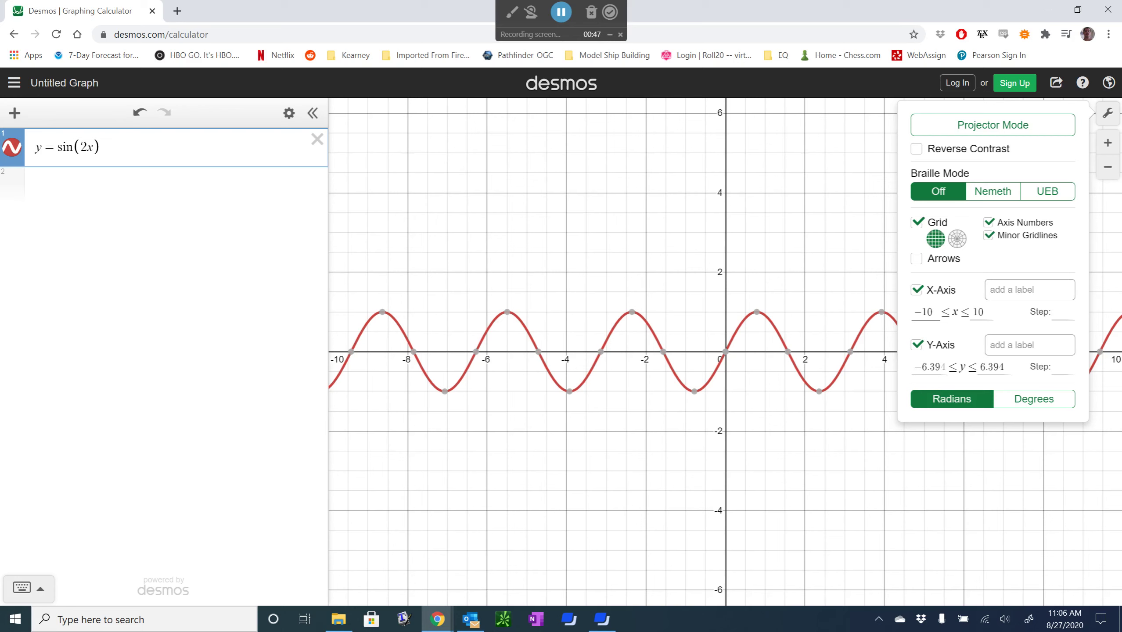
# Set the x-axis bounds to −6.29 and 6.29.
pyautogui.moveTo(932, 312); pyautogui.dragTo(921, 312)
pyautogui.write('6')
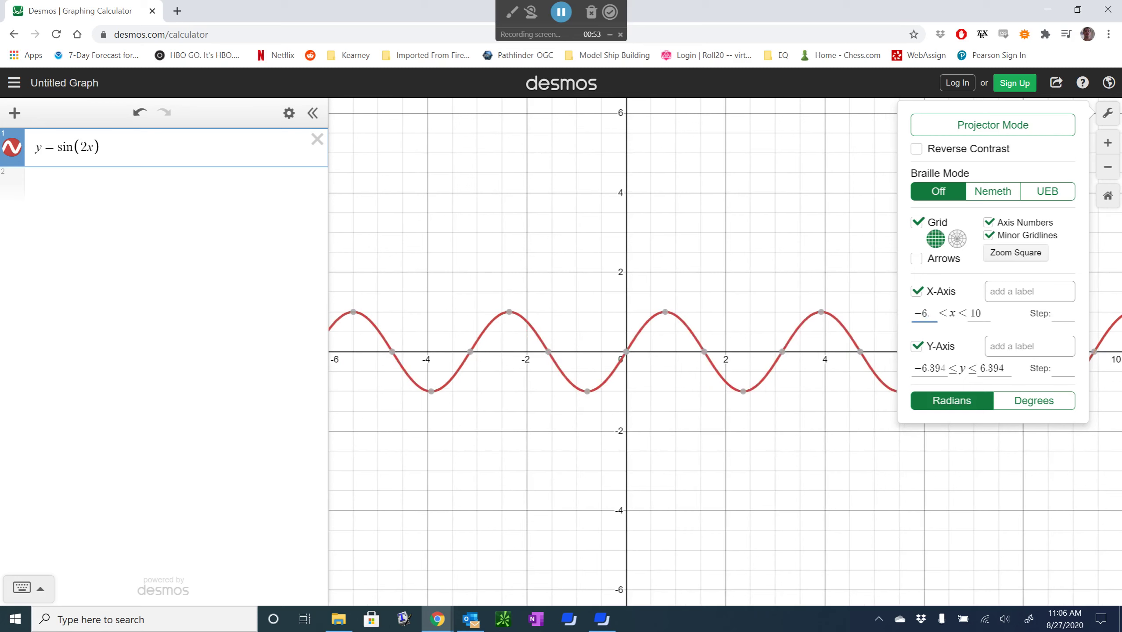
pyautogui.write('.2')
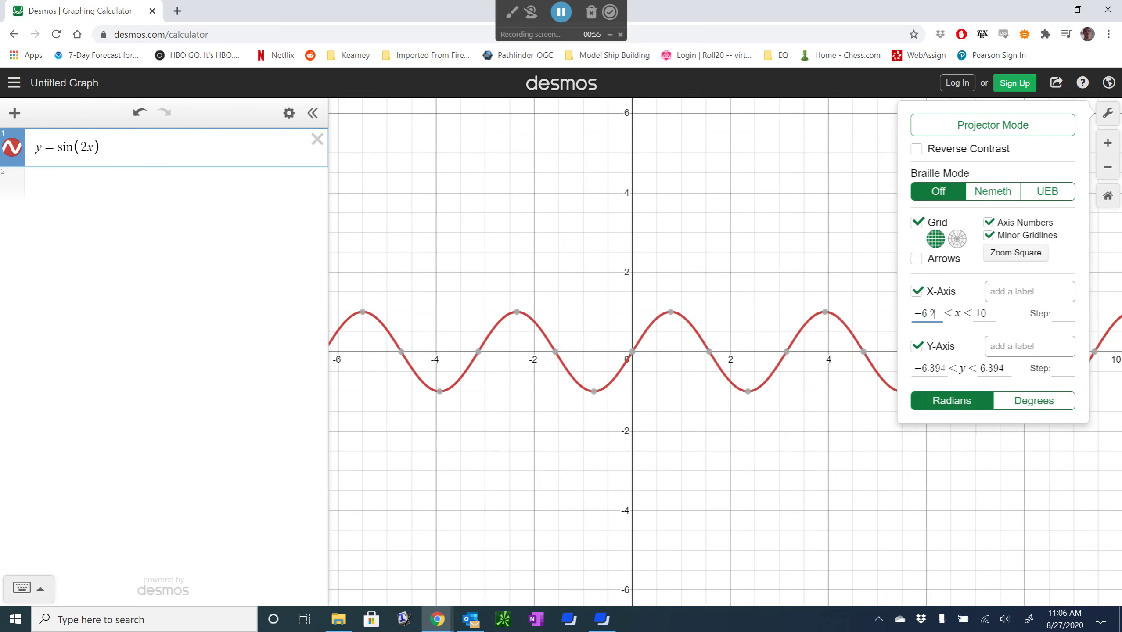
pyautogui.write('9')
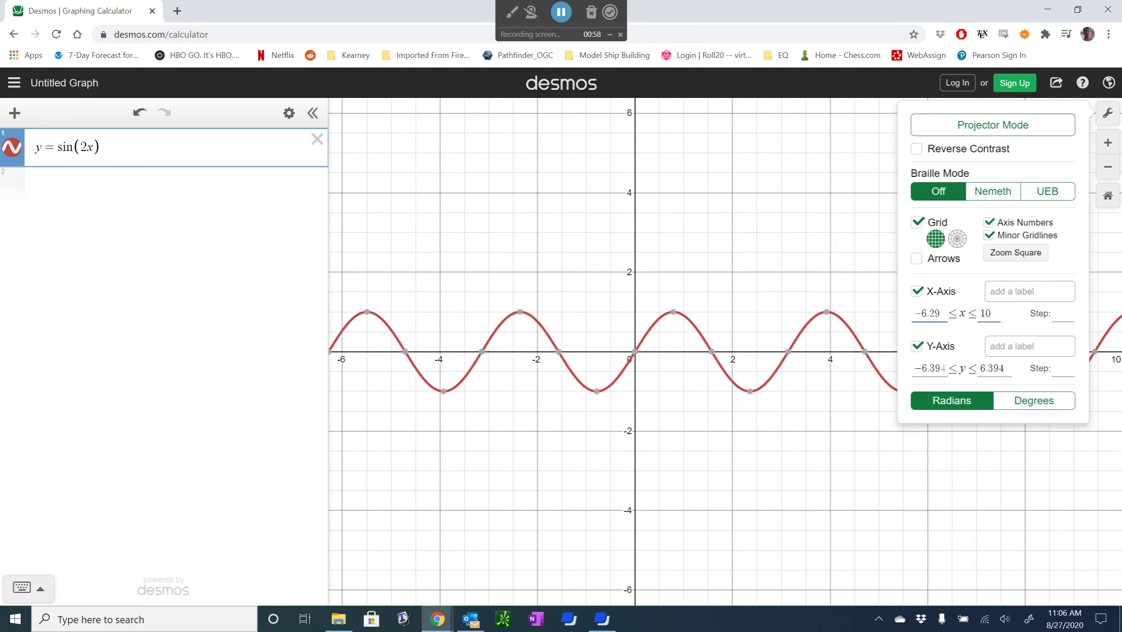
pyautogui.press('Tab')
pyautogui.write('6.29')
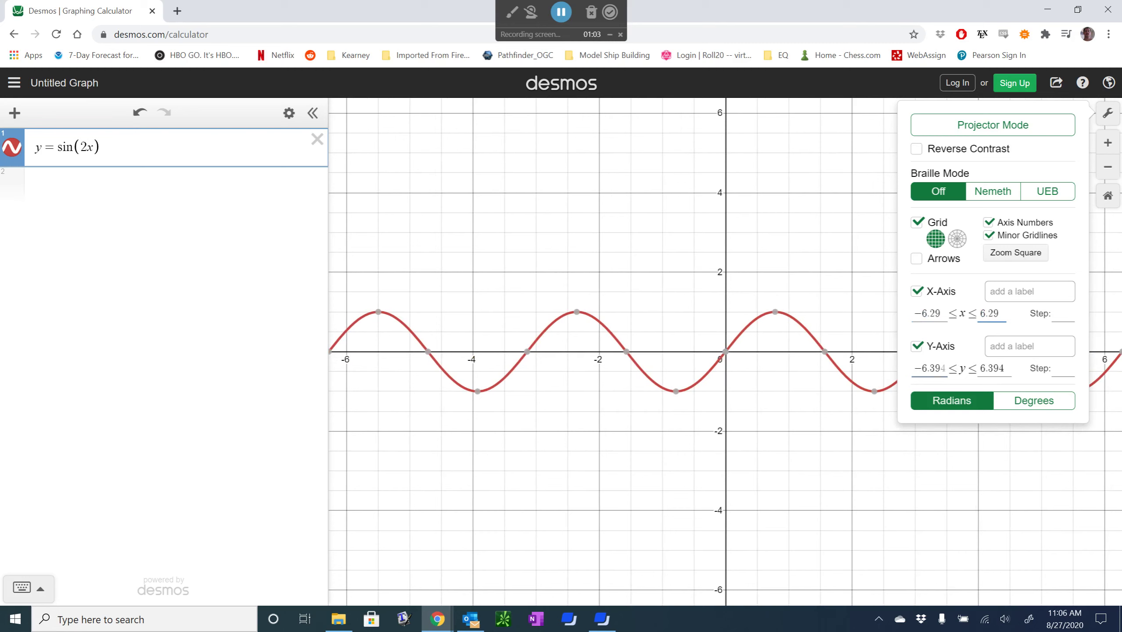
# Set the y-axis bounds to −1.5 and 1.5.
pyautogui.moveTo(936, 368); pyautogui.dragTo(929, 369)
pyautogui.hotkey('shift', 'Left')
pyautogui.hotkey('shift', 'Left')
pyautogui.hotkey('shift', 'Left')
pyautogui.write('2')
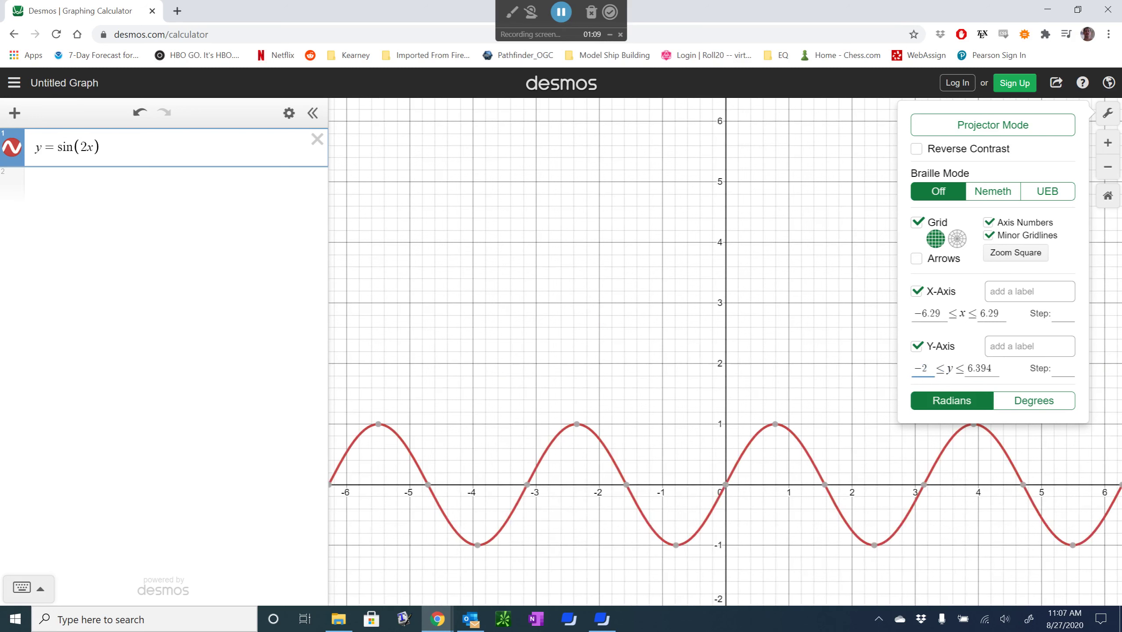
pyautogui.press('Tab')
pyautogui.hotkey('shift', 'Left')
pyautogui.hotkey('shift', 'Left')
pyautogui.hotkey('shift', 'Left')
pyautogui.hotkey('shift', 'Left')
pyautogui.hotkey('shift', 'Left')
pyautogui.write('2')
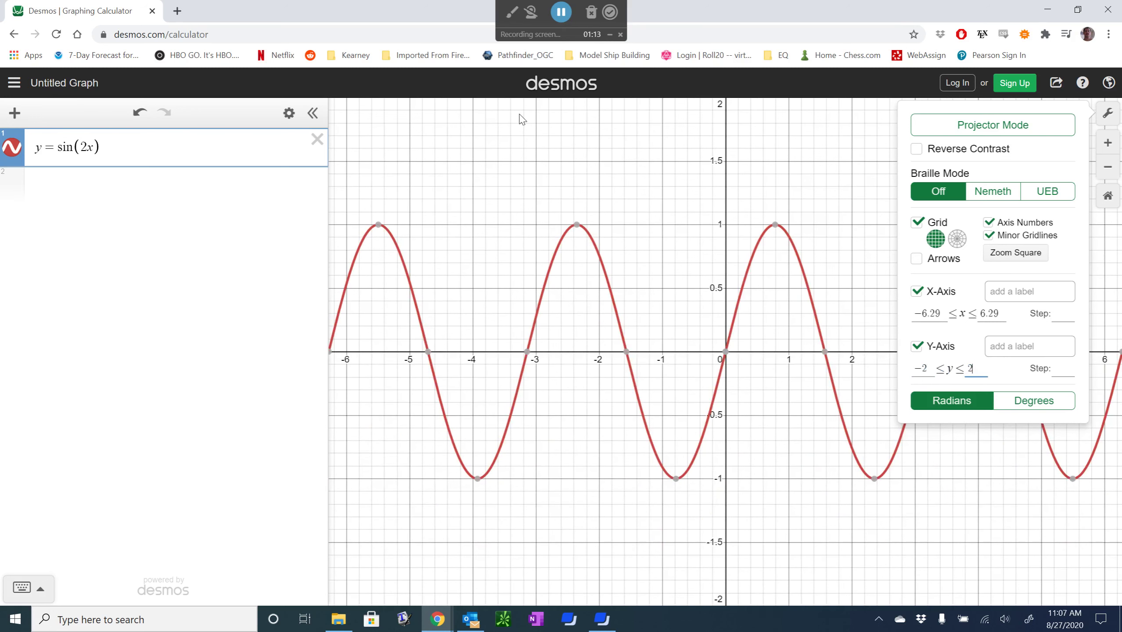
pyautogui.click(926, 369)
pyautogui.hotkey('shift', 'Left')
pyautogui.write('1.5')
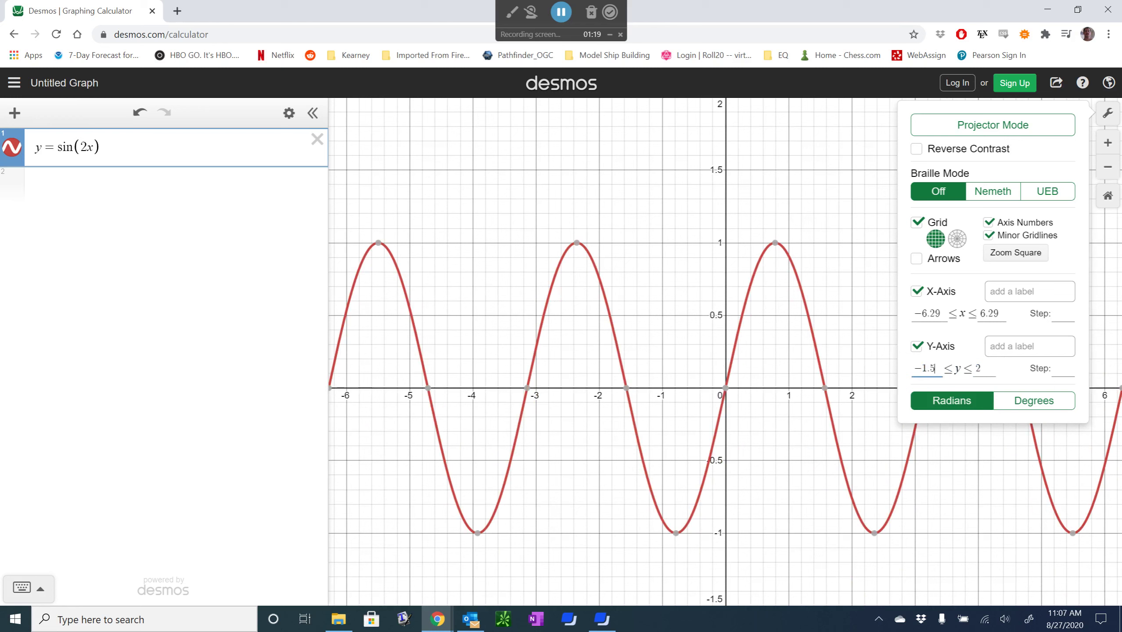
pyautogui.press('Tab')
pyautogui.hotkey('shift', 'Left')
pyautogui.write('1.5')
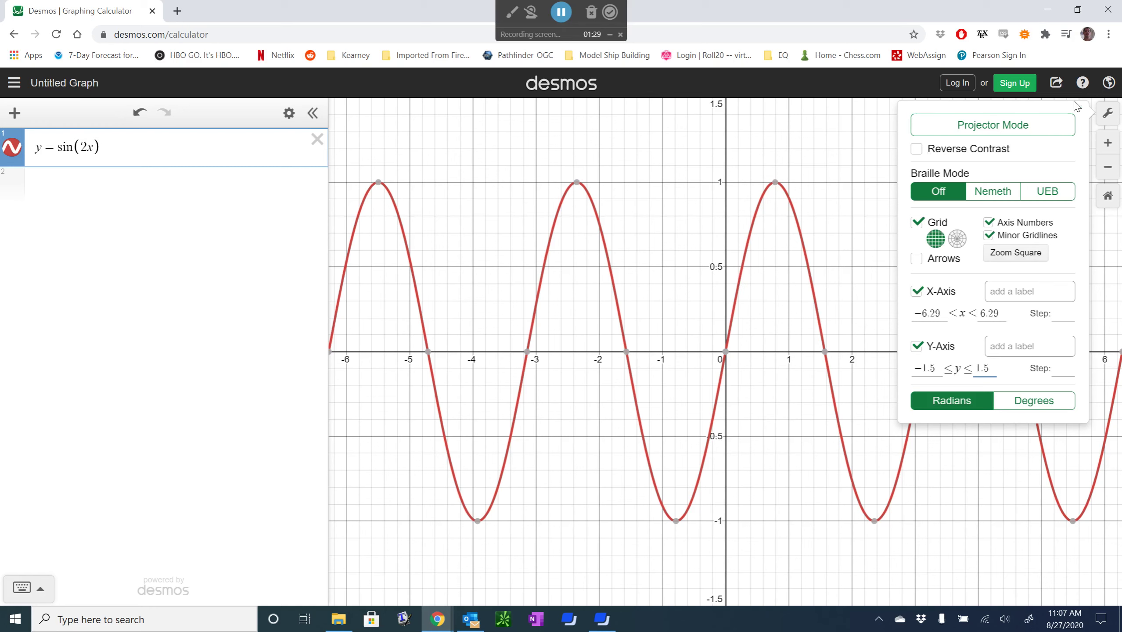
# Close Graph Settings and choose Export Image from the Share Graph menu.
pyautogui.click(1107, 114)
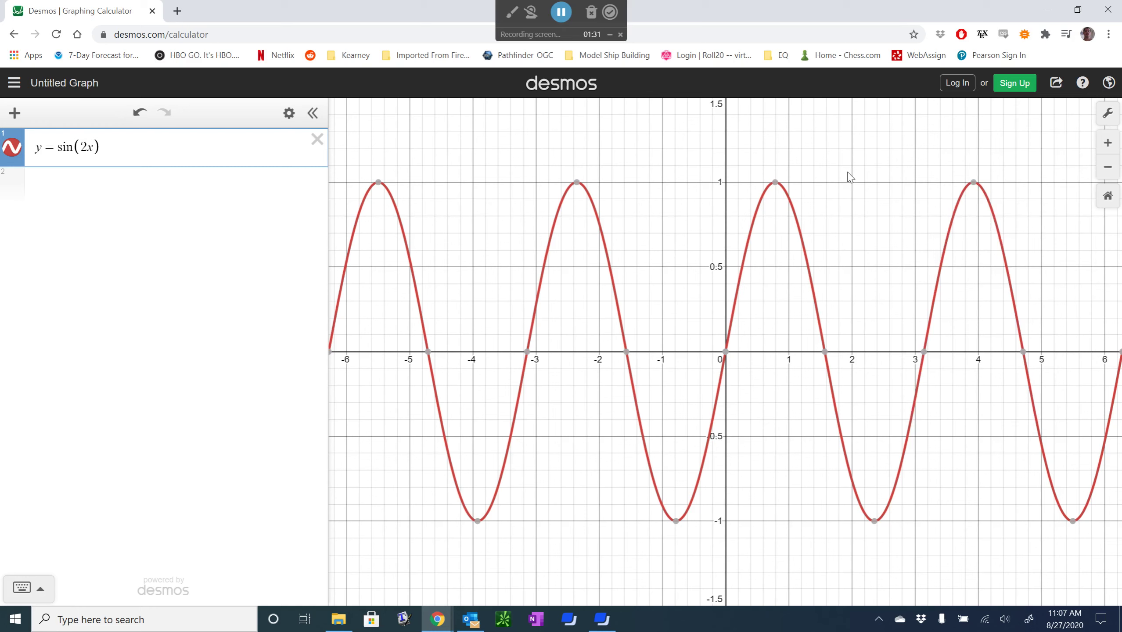
pyautogui.click(1058, 85)
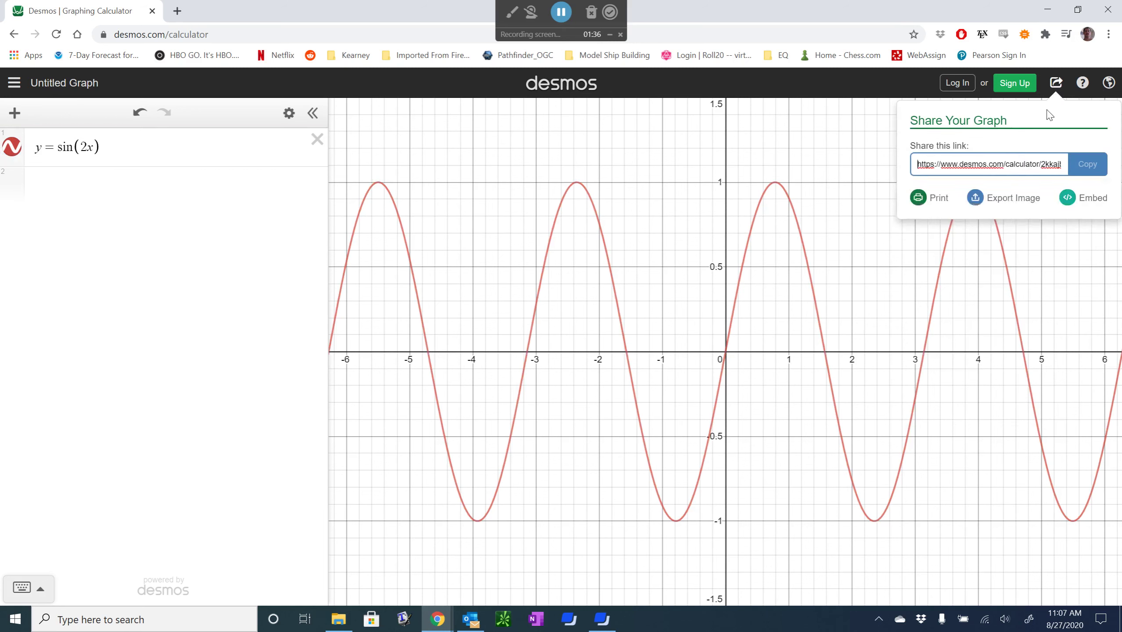
pyautogui.click(997, 205)
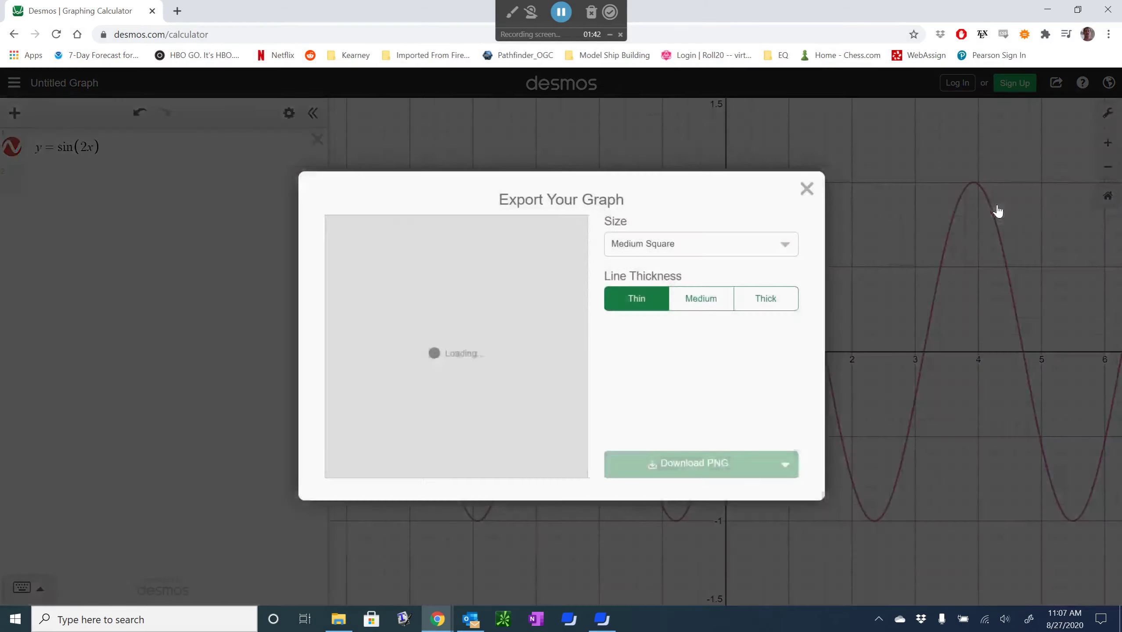
# After trying Large Square and Thick, settle on Medium Square size and Medium line thickness.
pyautogui.click(785, 246)
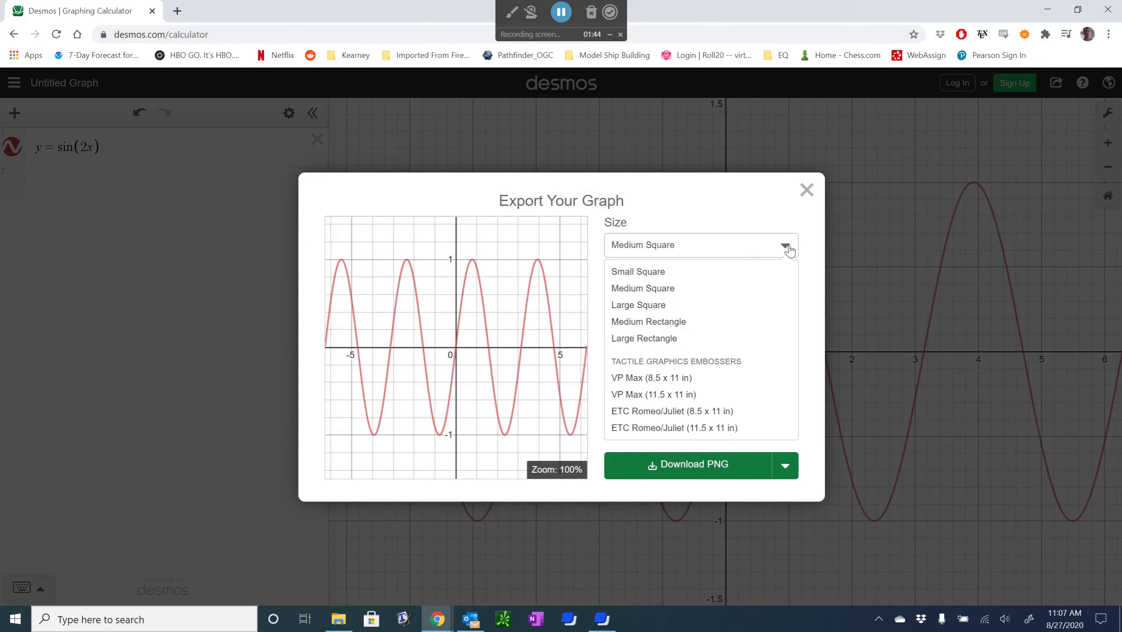
pyautogui.click(644, 305)
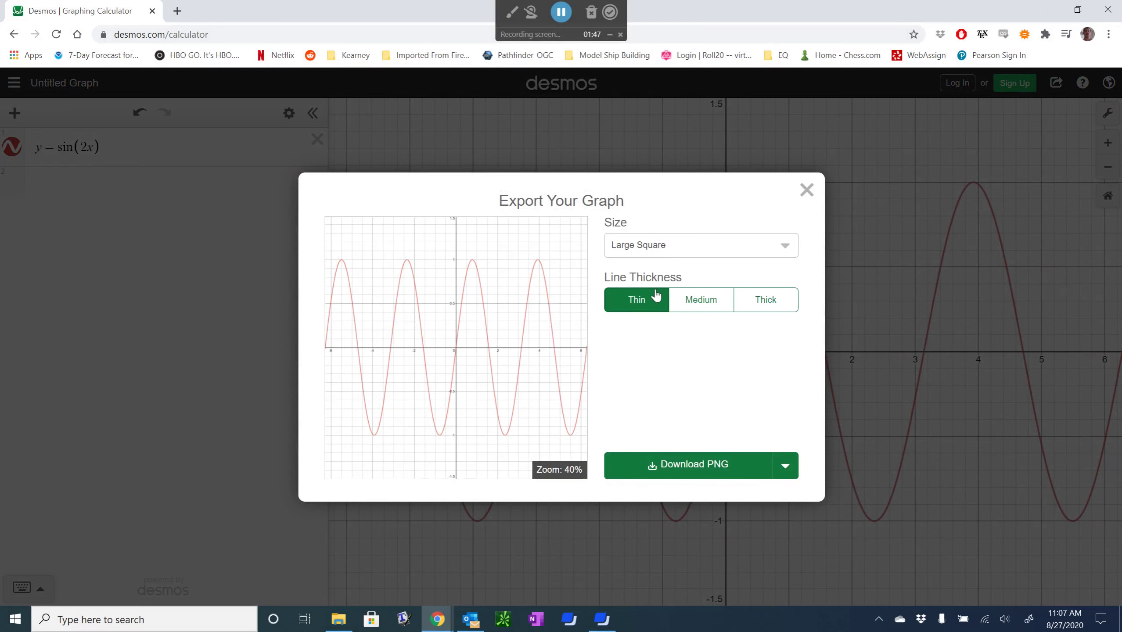
pyautogui.click(702, 299)
pyautogui.click(755, 304)
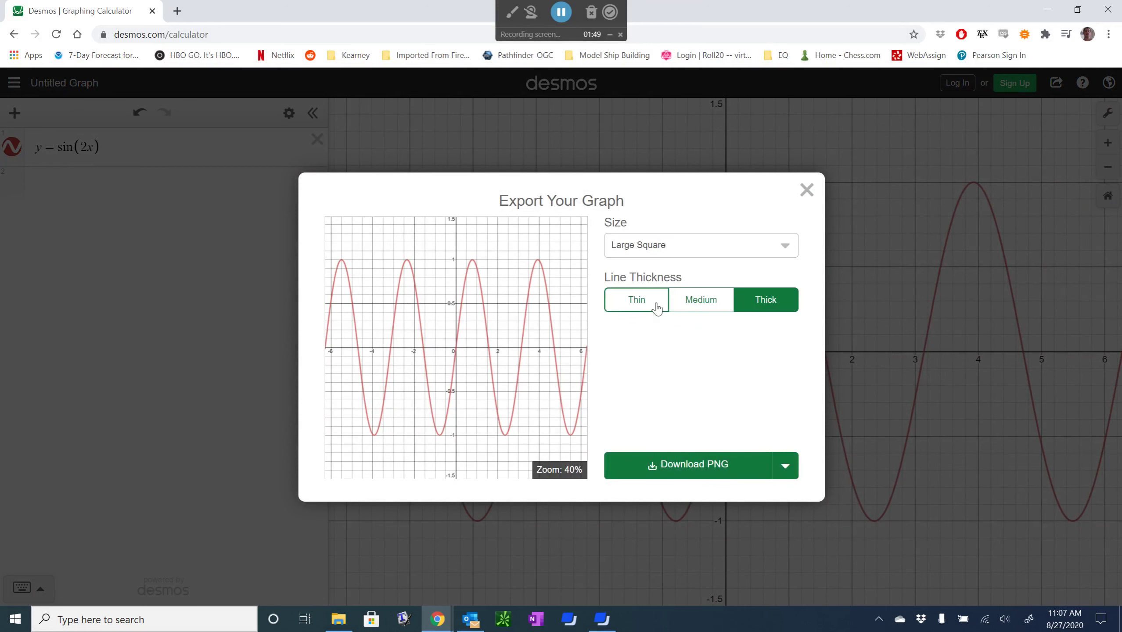
pyautogui.click(767, 256)
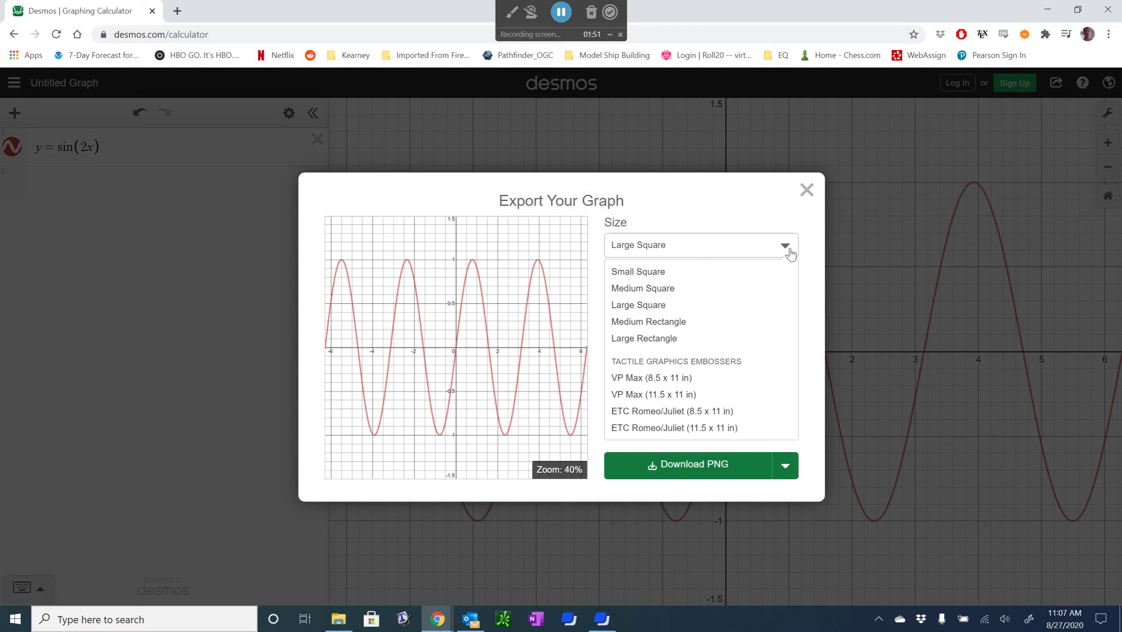
pyautogui.click(642, 292)
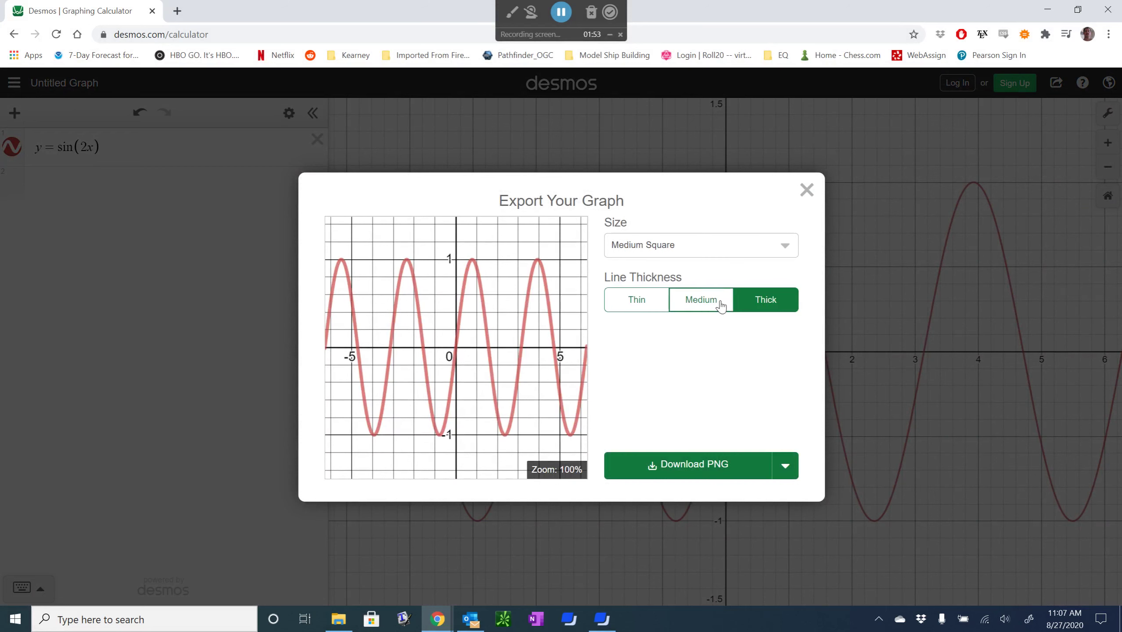
pyautogui.click(701, 301)
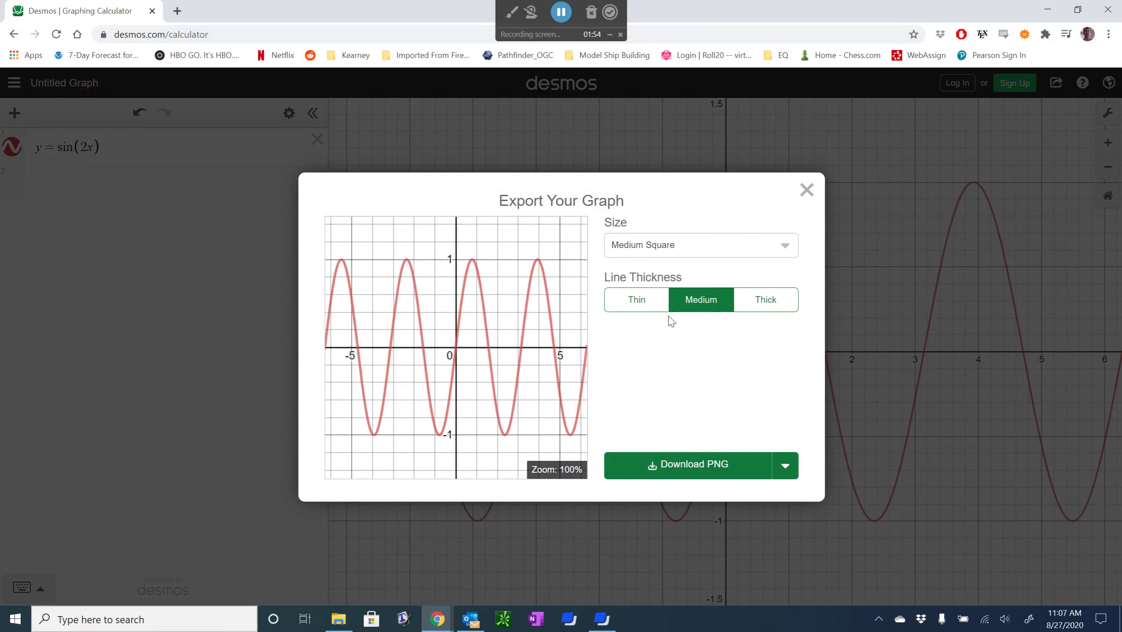
# Download the PNG as Sin2xGraph into the Math 862 > 2020 folder.
pyautogui.click(710, 464)
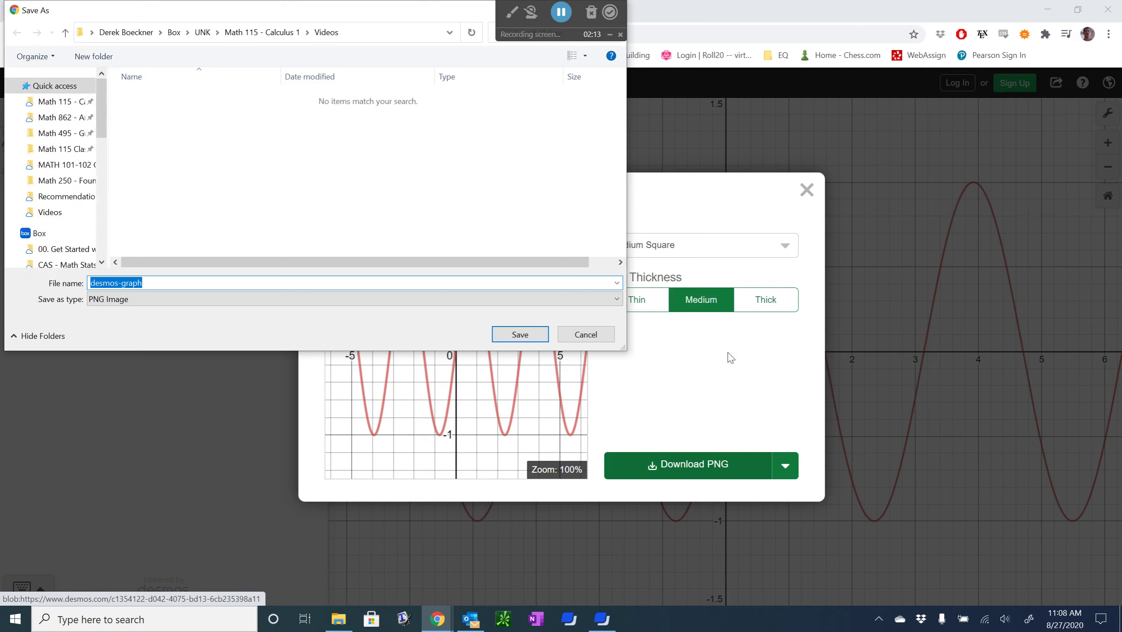
pyautogui.click(57, 117)
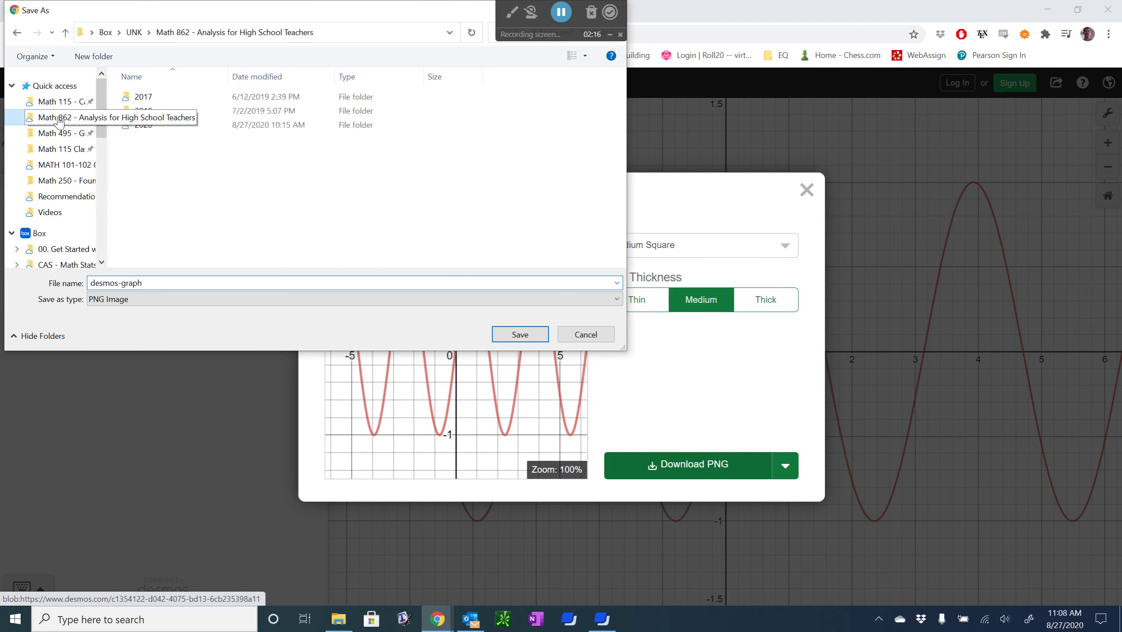
pyautogui.doubleClick(144, 126)
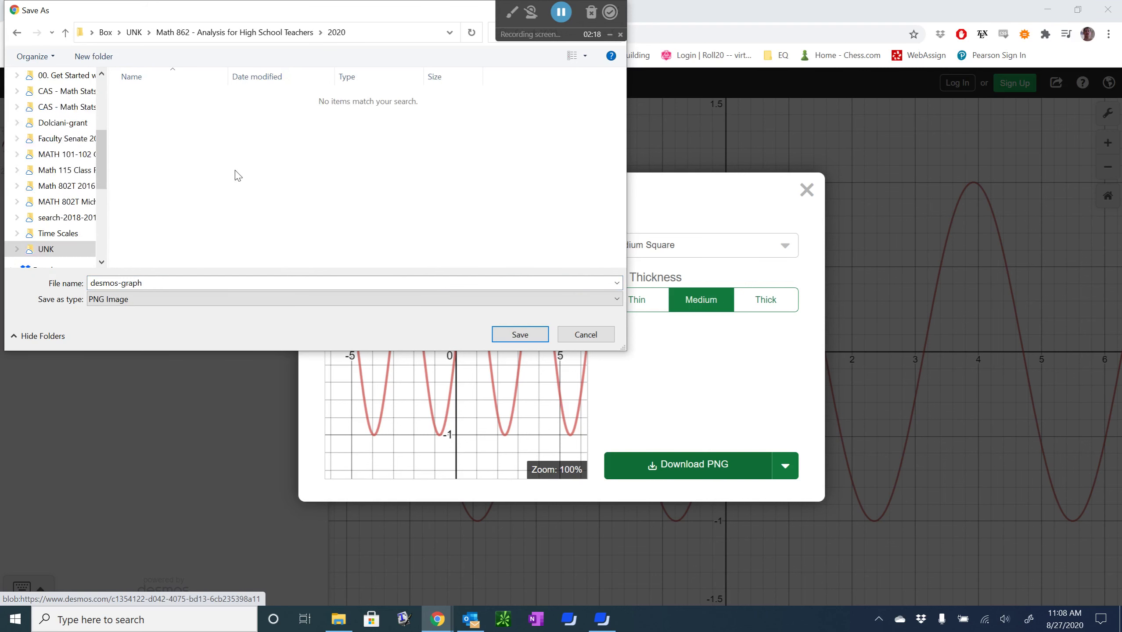
pyautogui.click(168, 283)
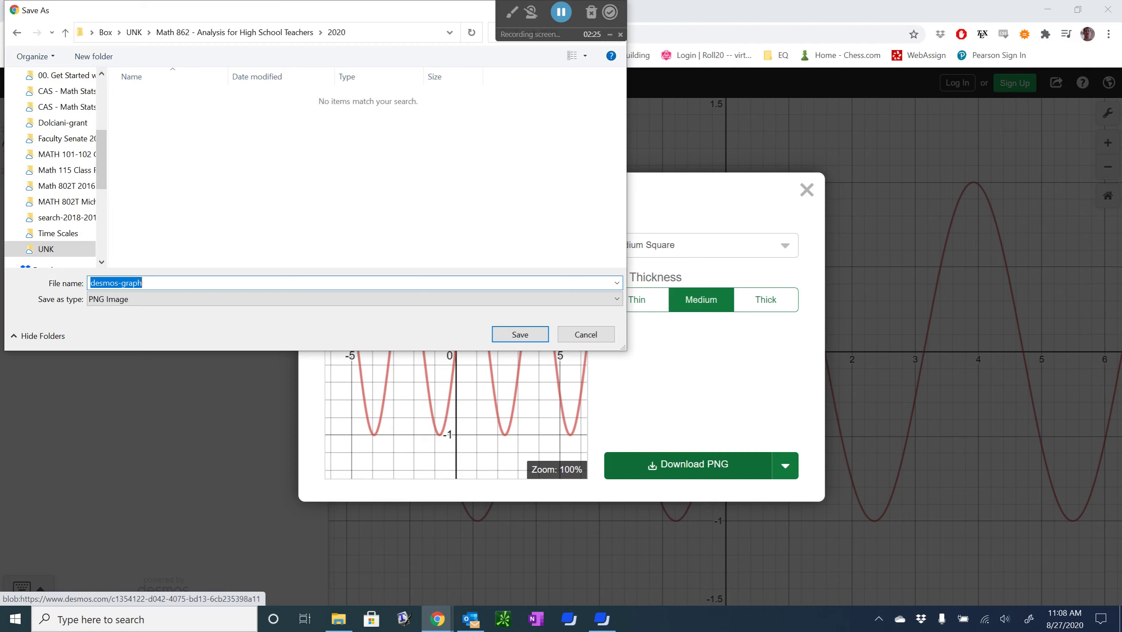
pyautogui.write('Sin2x')
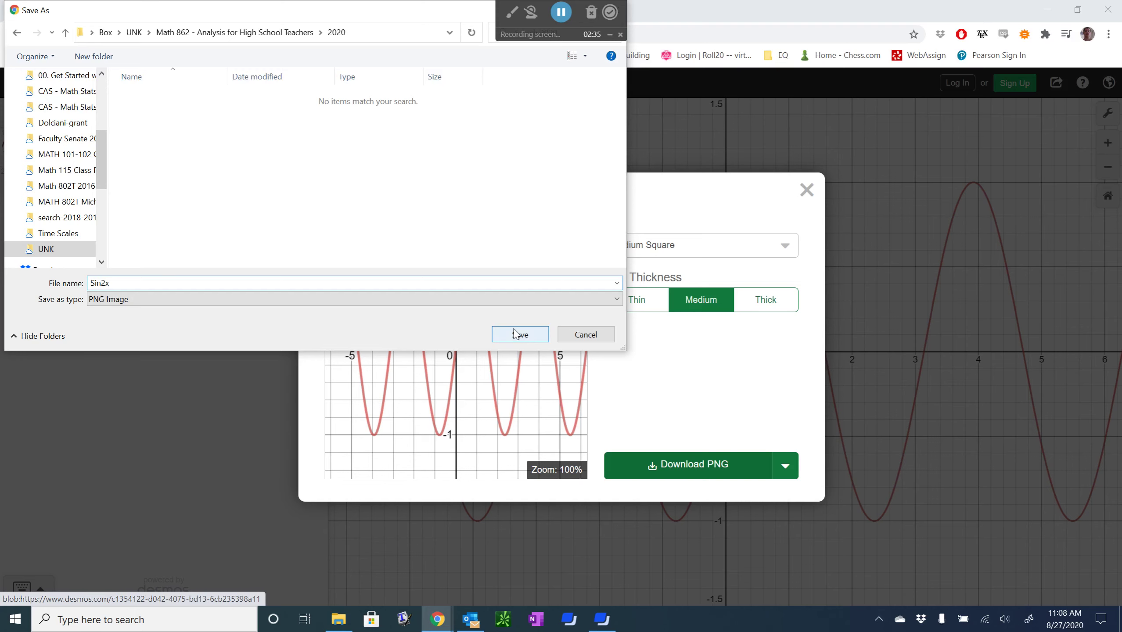
pyautogui.write('Graph')
pyautogui.click(519, 334)
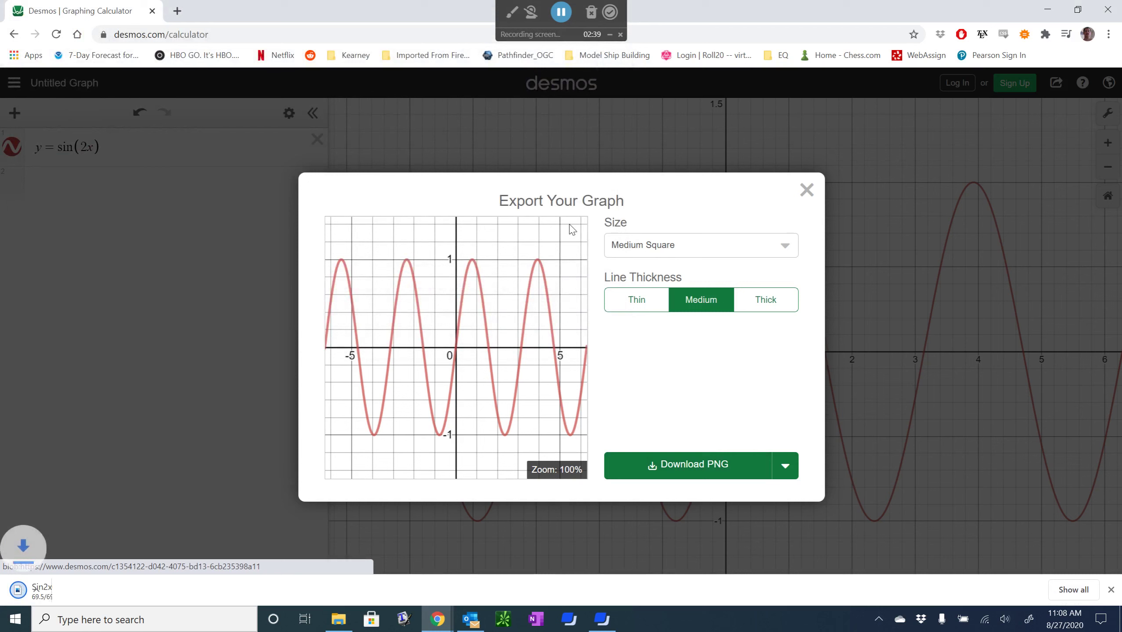